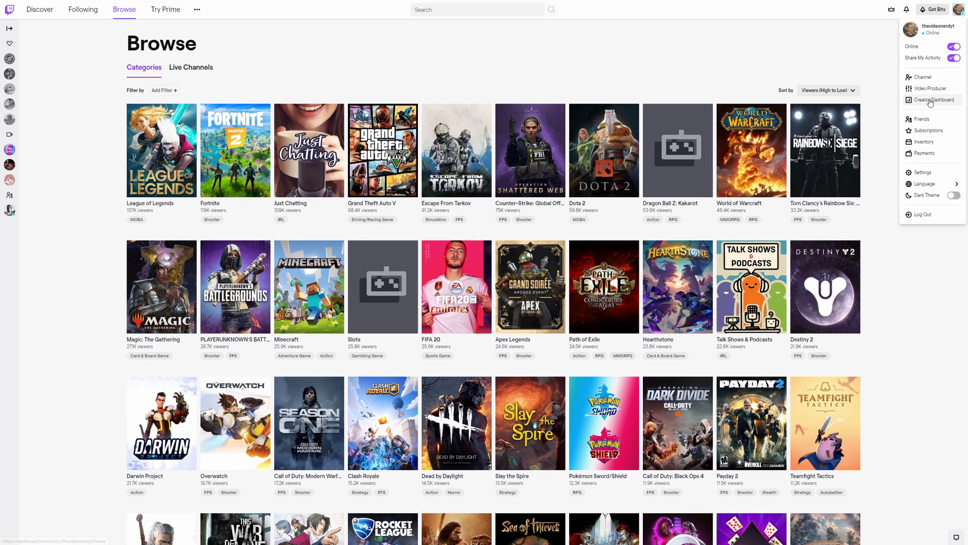
# Open the channel preferences from the Creator Dashboard
pyautogui.click(931, 101)
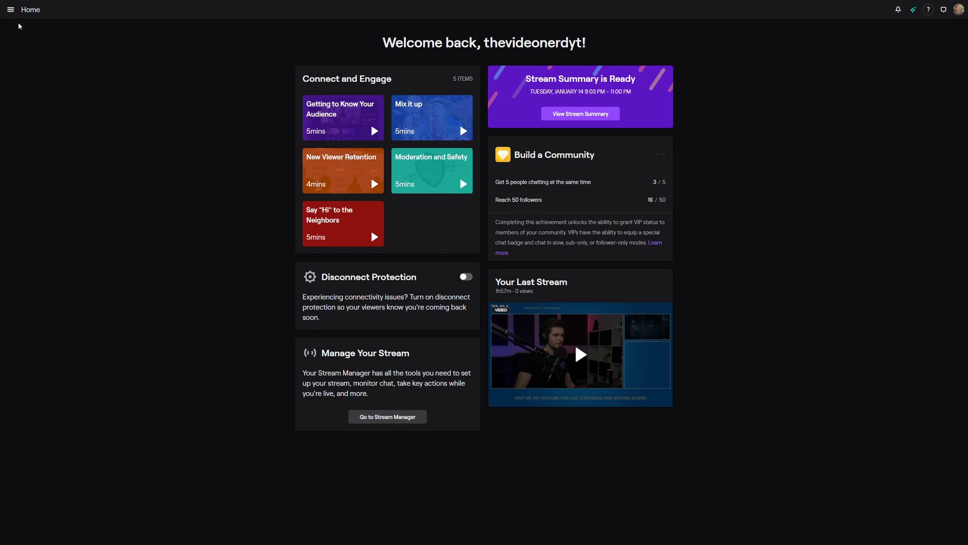
pyautogui.click(11, 10)
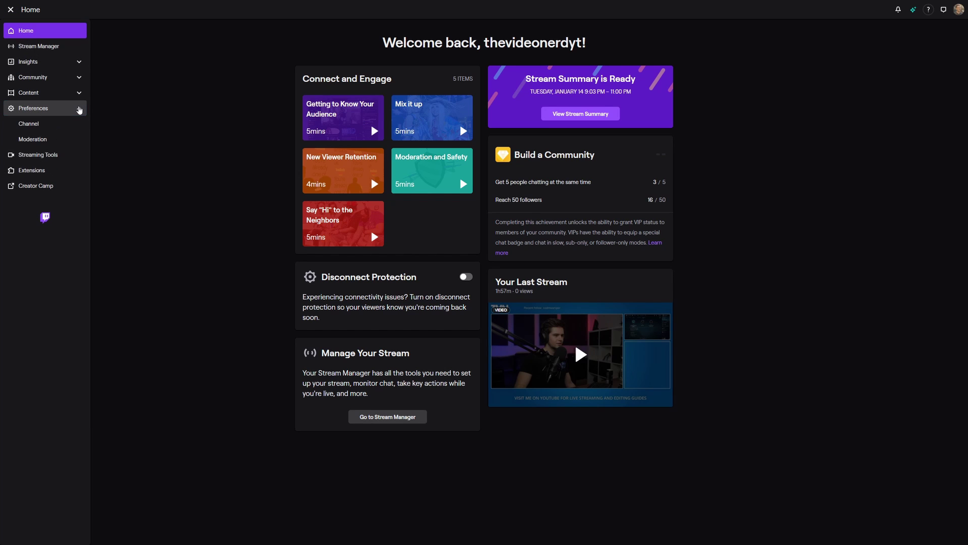
pyautogui.click(36, 125)
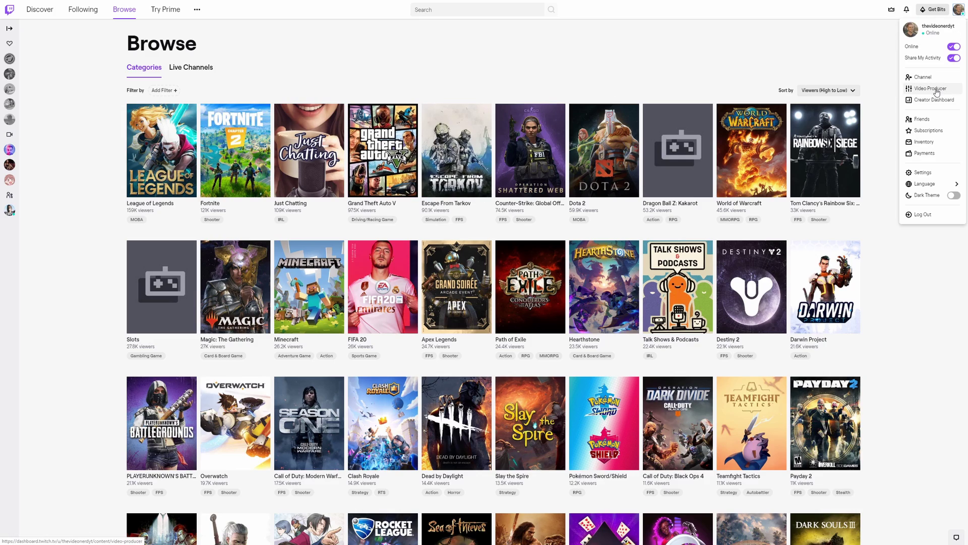
# Open the 1:43:32 "Pre-Launch TVN Stream" past broadcast from Video Producer in the Highlighter
pyautogui.click(936, 89)
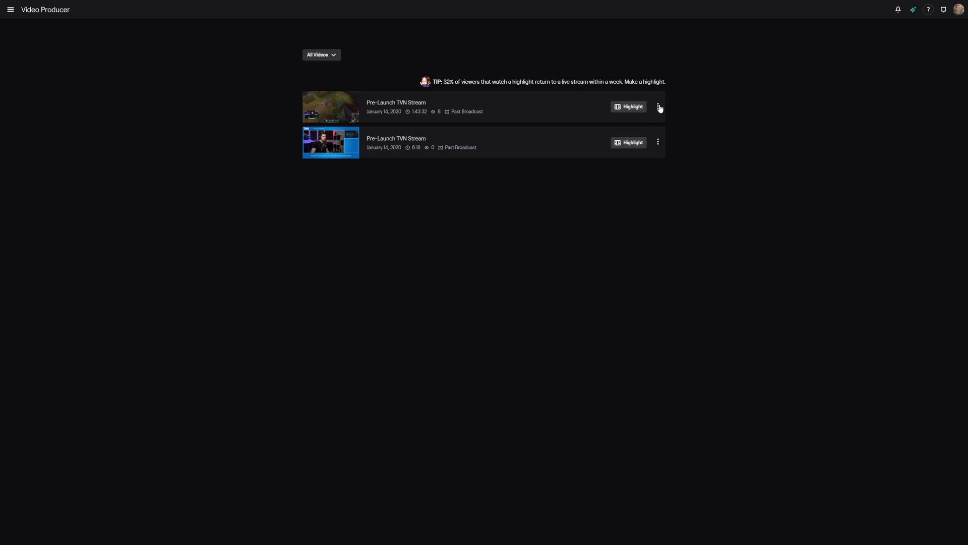
pyautogui.click(658, 107)
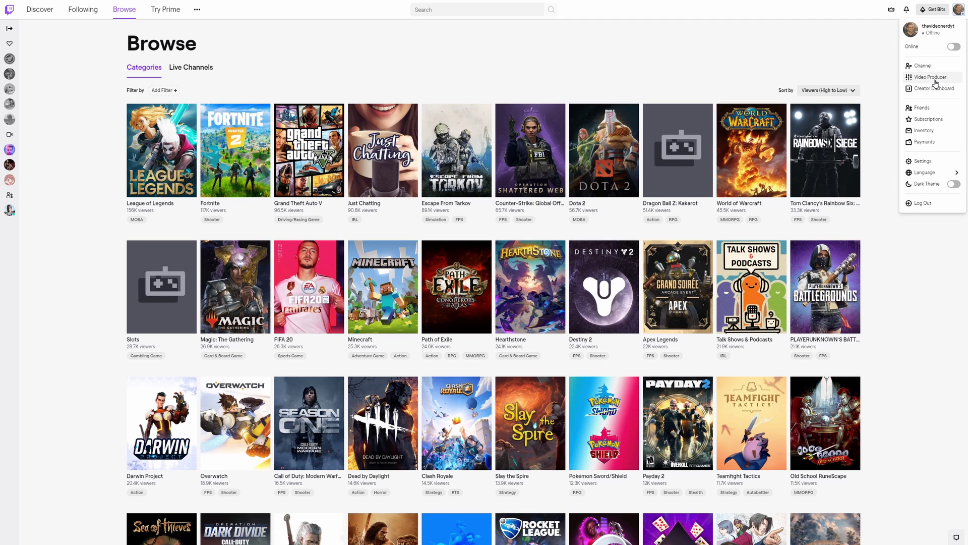
pyautogui.click(935, 79)
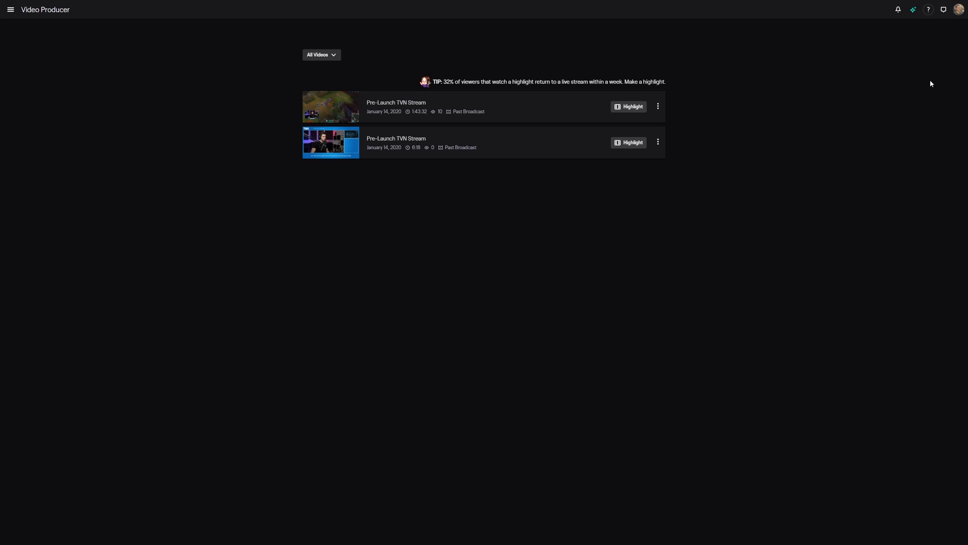
pyautogui.click(632, 107)
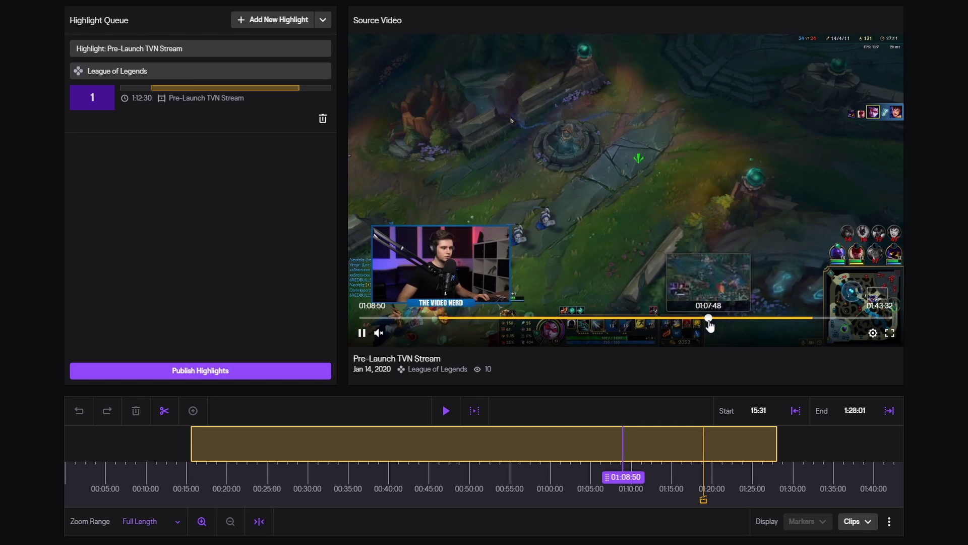
# Set the highlight segment to start at 1:06:52 and end at 1:08:23 in the source video
pyautogui.click(709, 321)
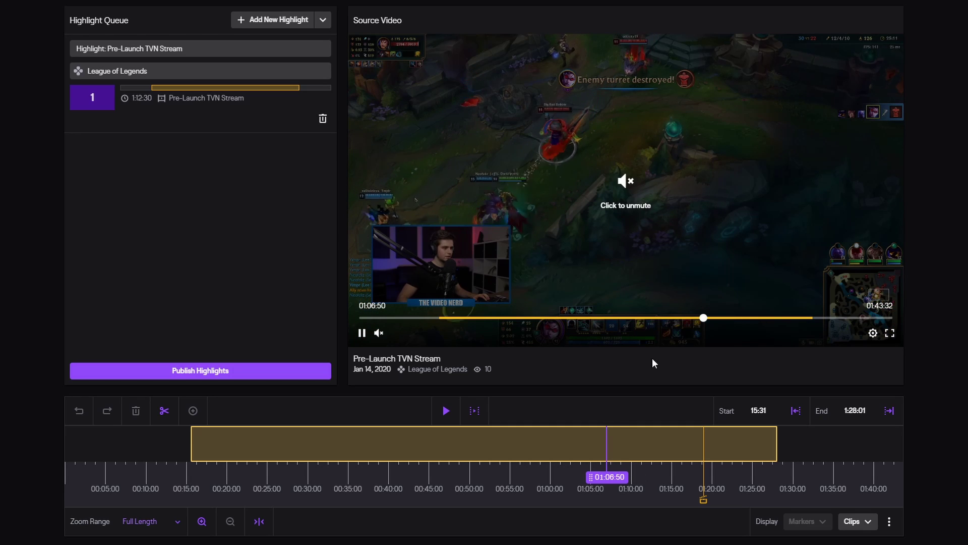
pyautogui.click(362, 333)
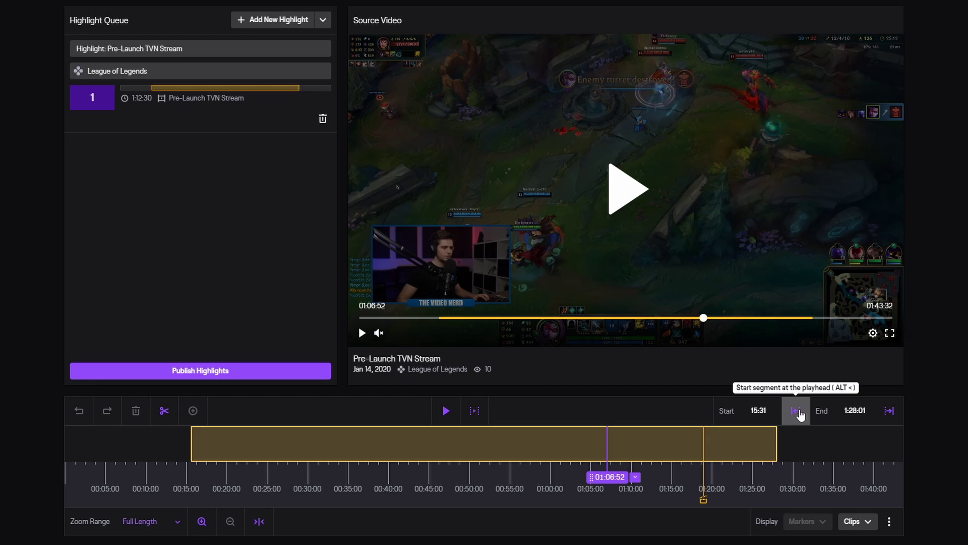
pyautogui.click(797, 411)
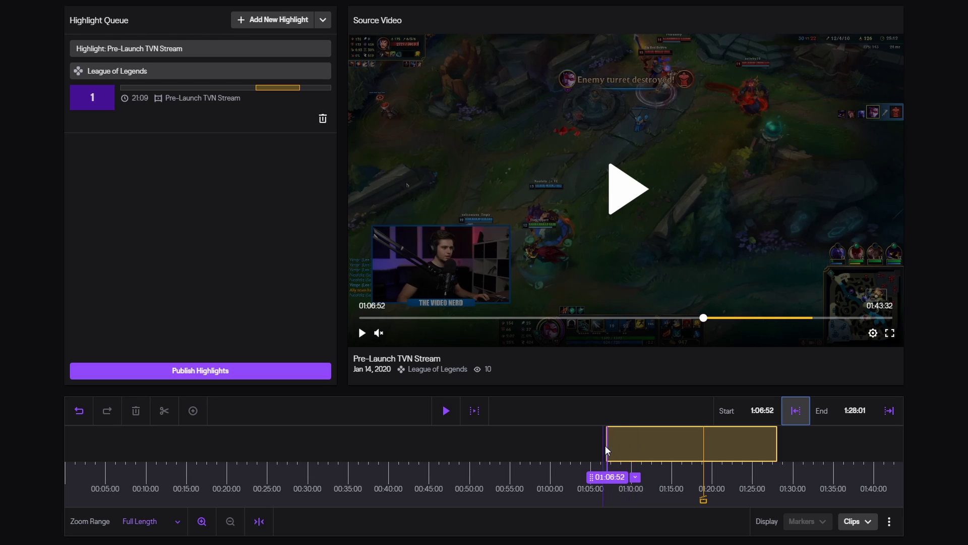
pyautogui.click(637, 211)
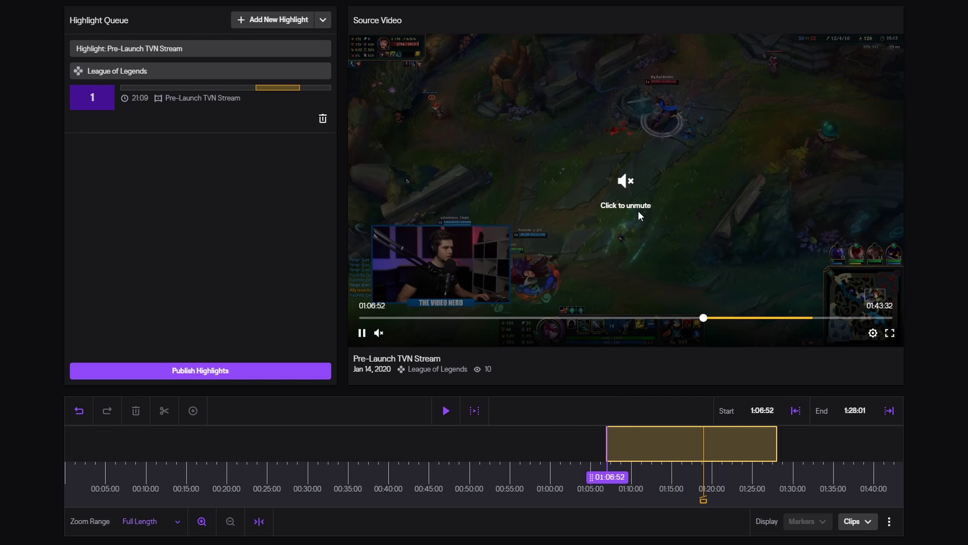
pyautogui.click(712, 318)
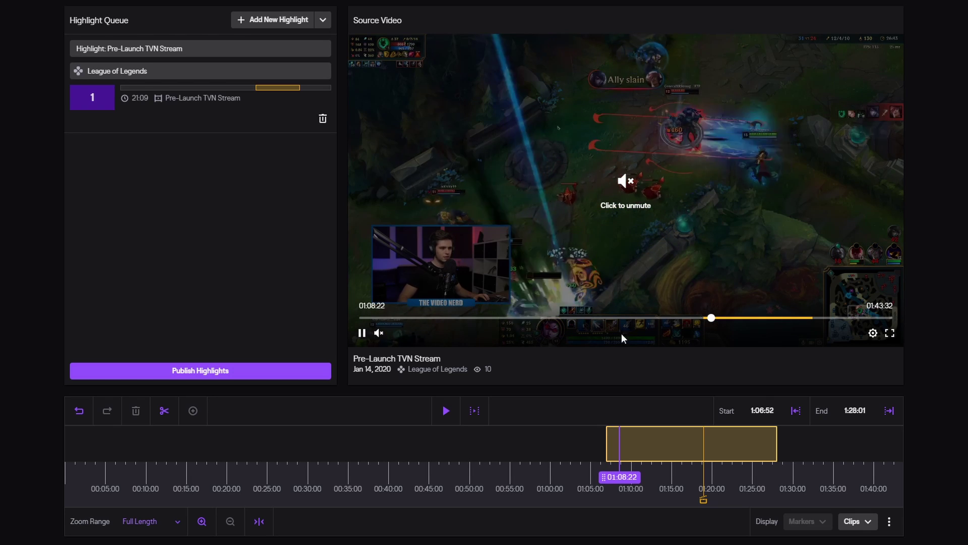
pyautogui.click(360, 333)
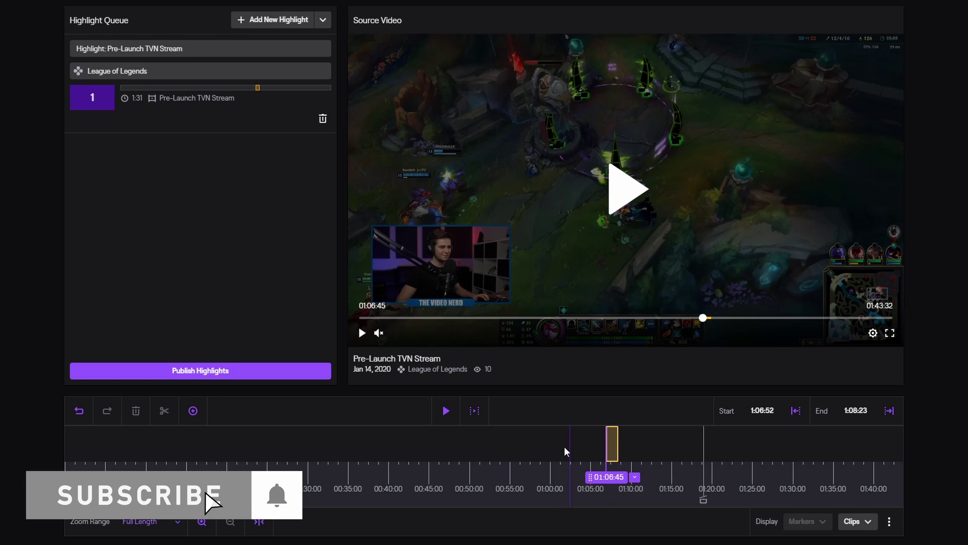
# Play the source video and look at earlier moments on the timeline, such as 00:54:18
pyautogui.click(361, 332)
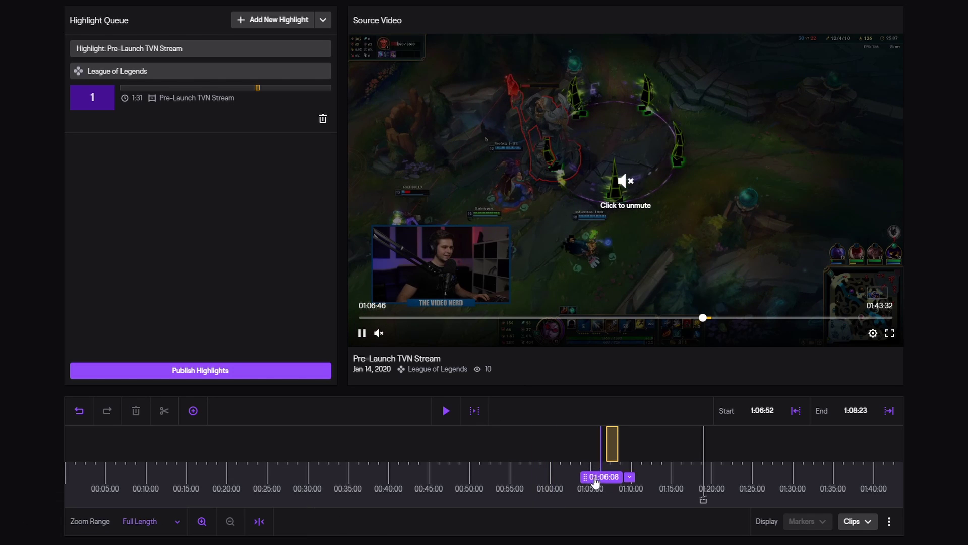
pyautogui.click(502, 464)
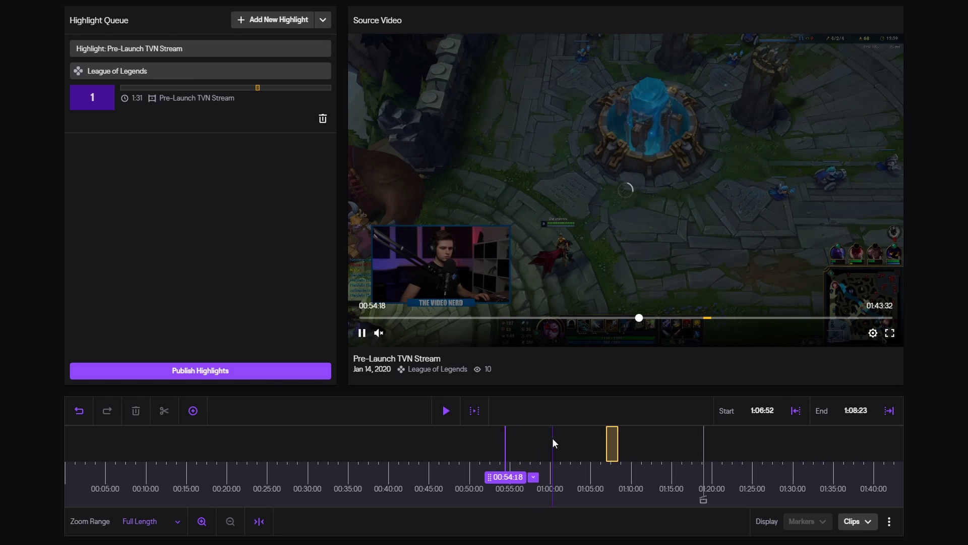
pyautogui.click(552, 437)
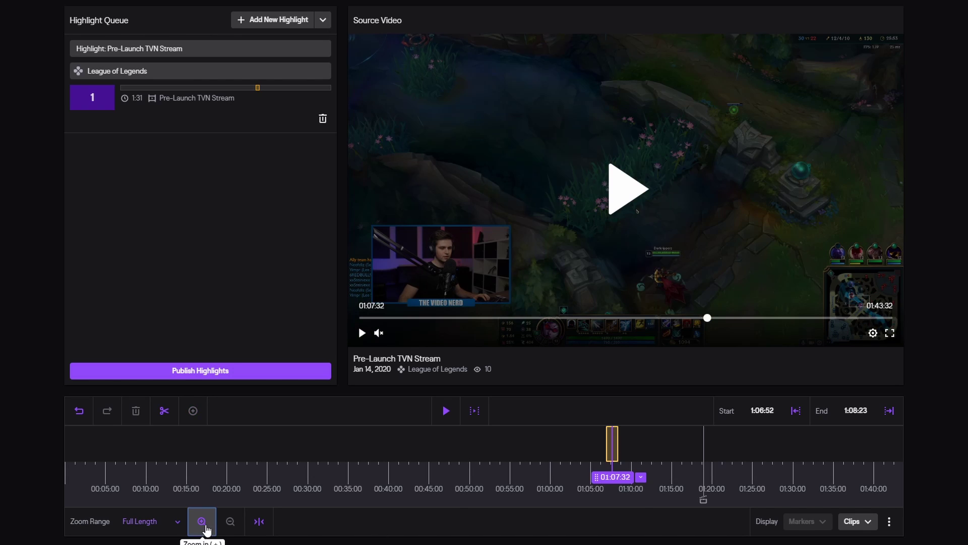
# Trim the segment's start to 1:07:00 on the timeline with a zoom range of 15 minutes
pyautogui.click(207, 527)
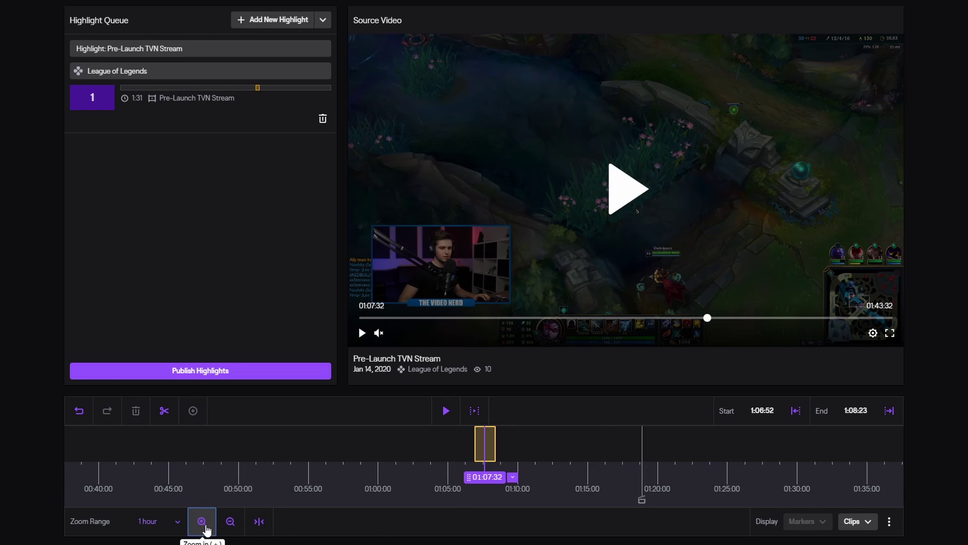
pyautogui.click(206, 527)
pyautogui.click(207, 527)
pyautogui.click(206, 527)
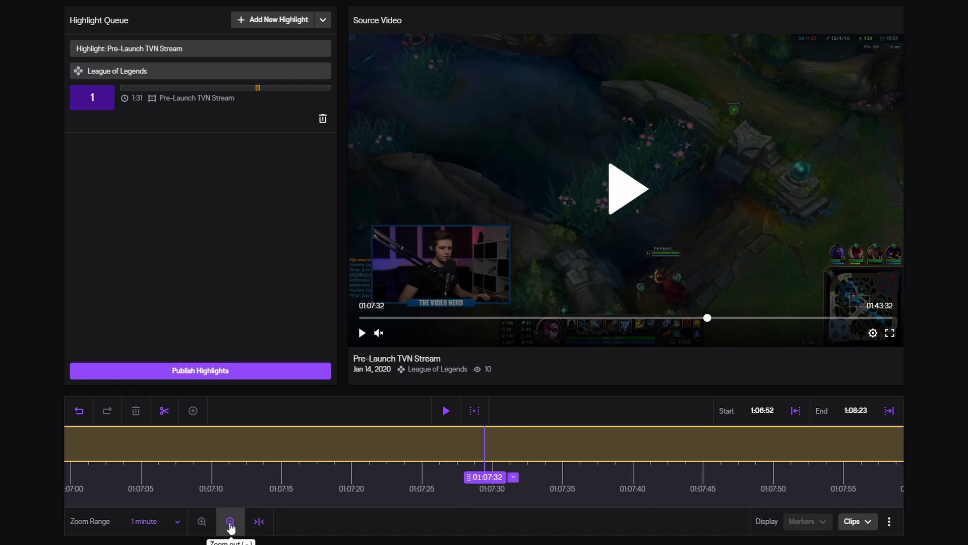
pyautogui.click(230, 525)
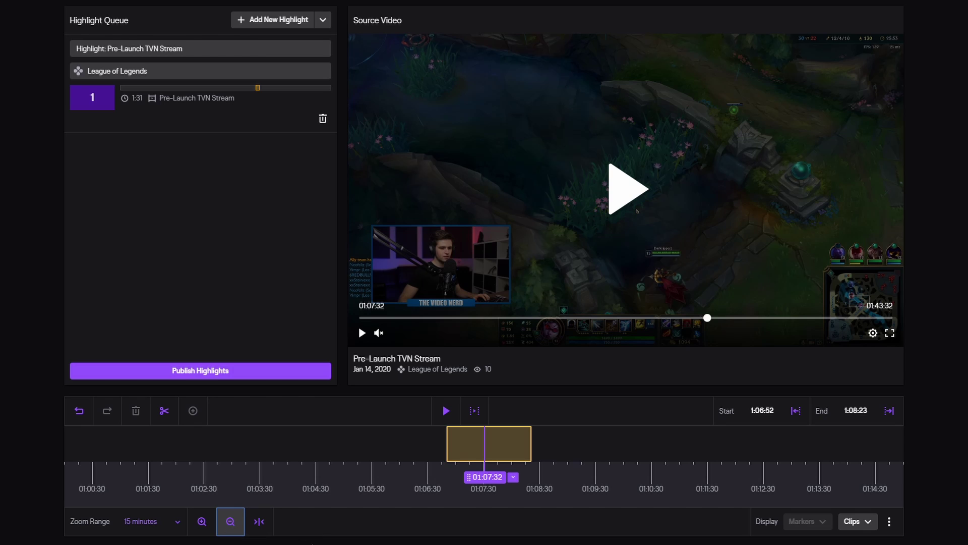
pyautogui.moveTo(460, 483); pyautogui.dragTo(460, 483)
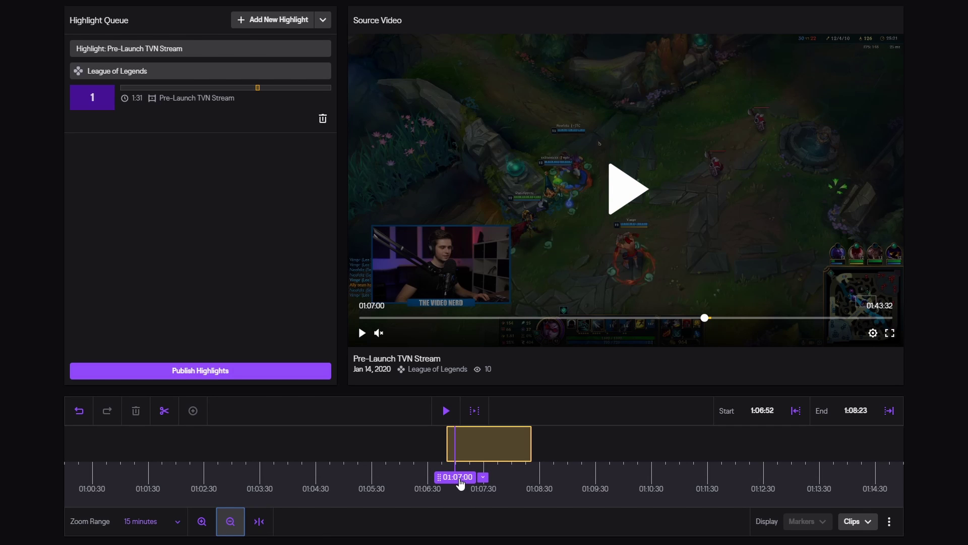
pyautogui.click(795, 412)
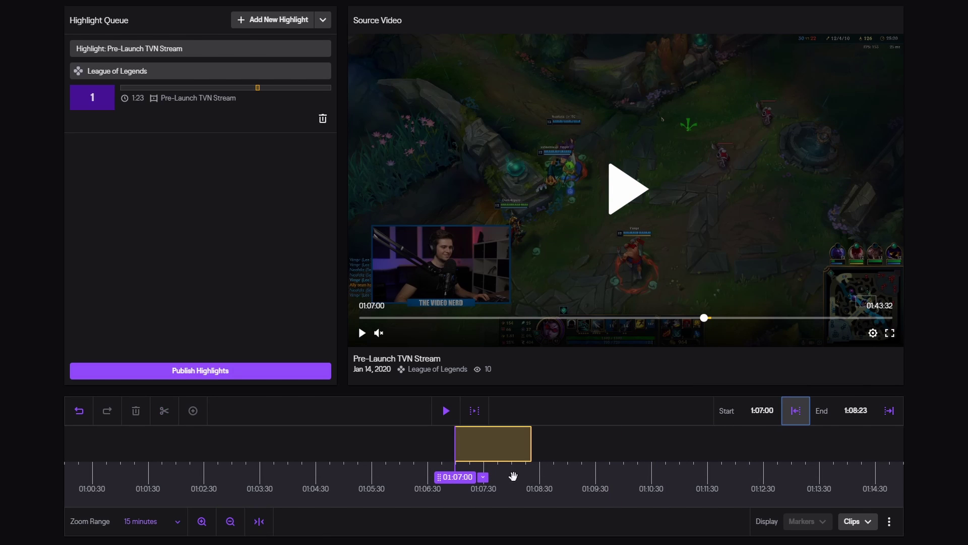
# Try ending the segment at 1:08:14, and trim its start to 1:07:13
pyautogui.moveTo(459, 483); pyautogui.dragTo(526, 481)
pyautogui.click(888, 411)
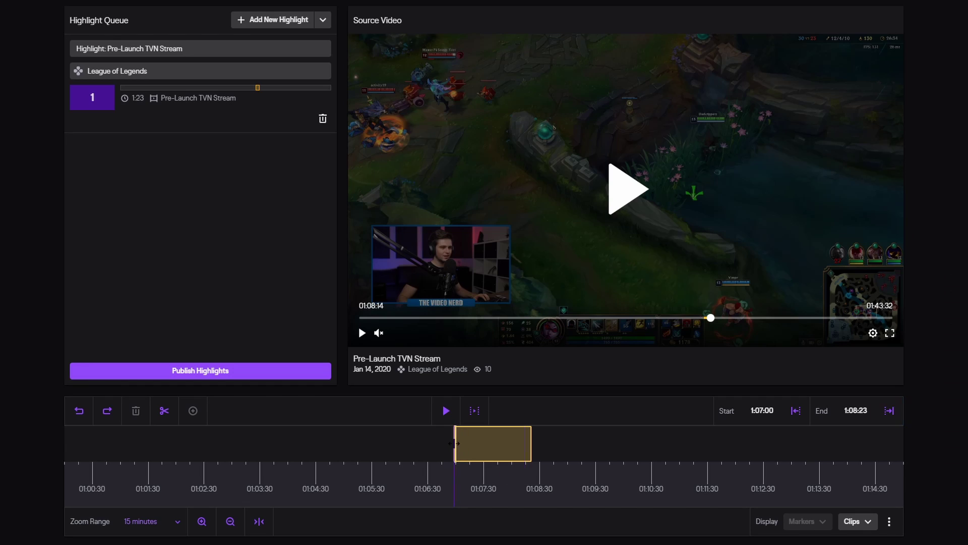
pyautogui.moveTo(453, 444); pyautogui.dragTo(465, 445)
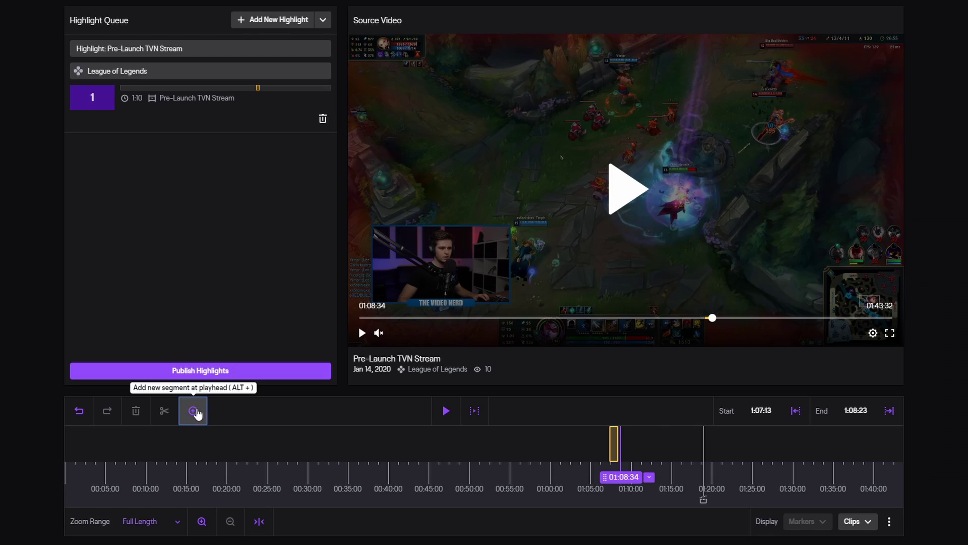
# Add two more segments to the highlight, from 1:09:27 to 1:12:33 and from 1:21:48 to 1:24:58
pyautogui.click(194, 411)
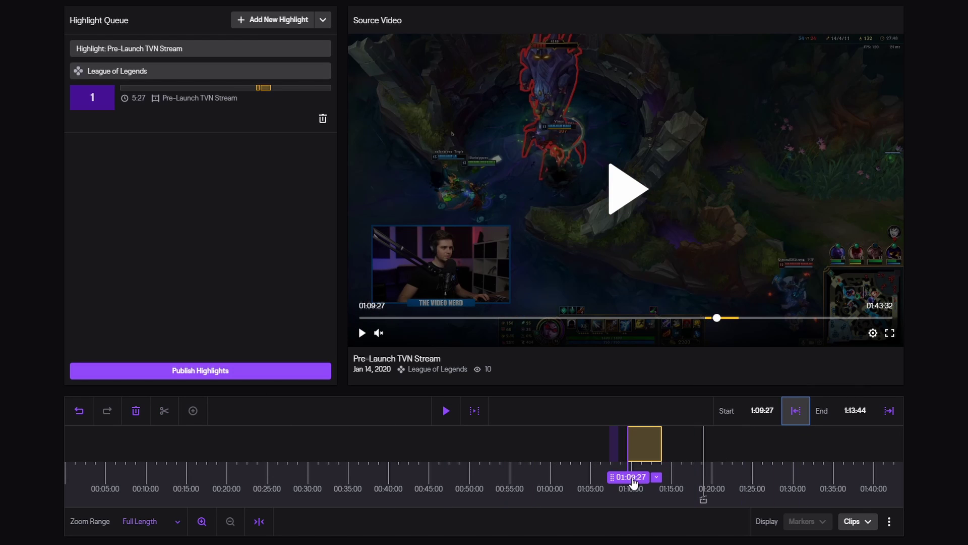
pyautogui.moveTo(662, 441); pyautogui.dragTo(655, 441)
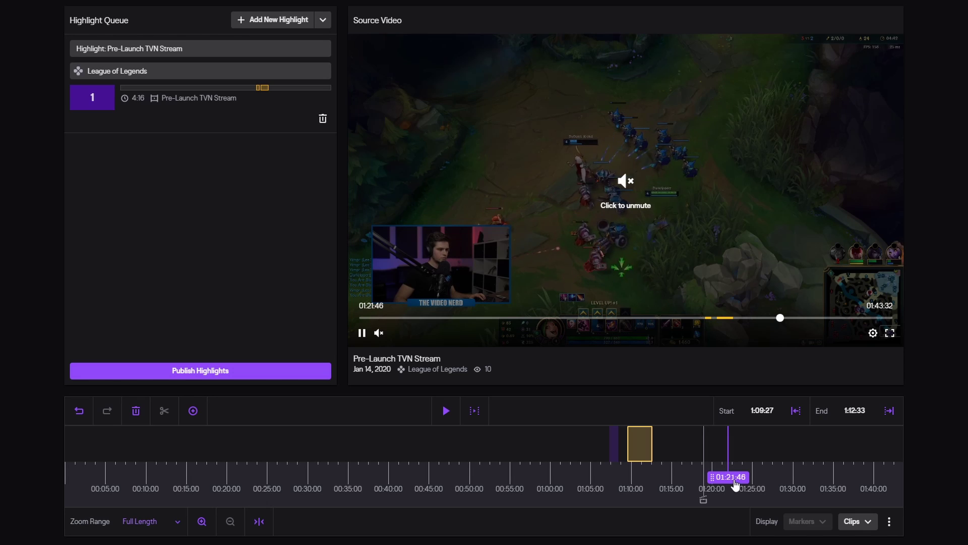
pyautogui.click(192, 412)
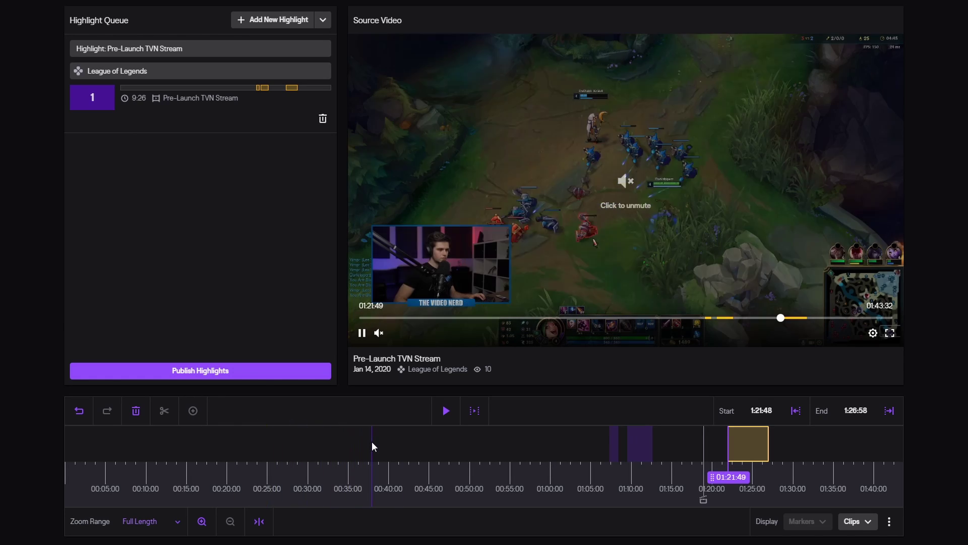
pyautogui.press('space')
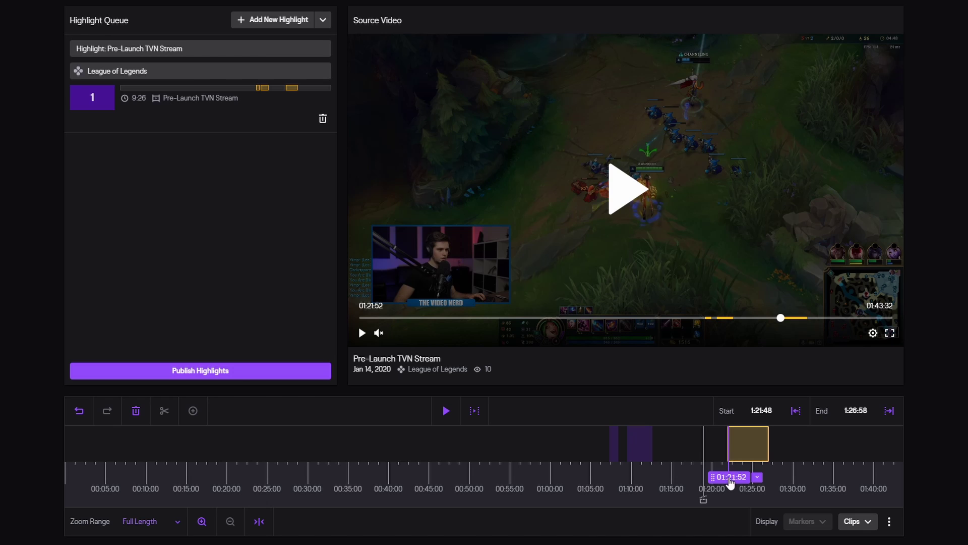
pyautogui.moveTo(731, 481); pyautogui.dragTo(752, 486)
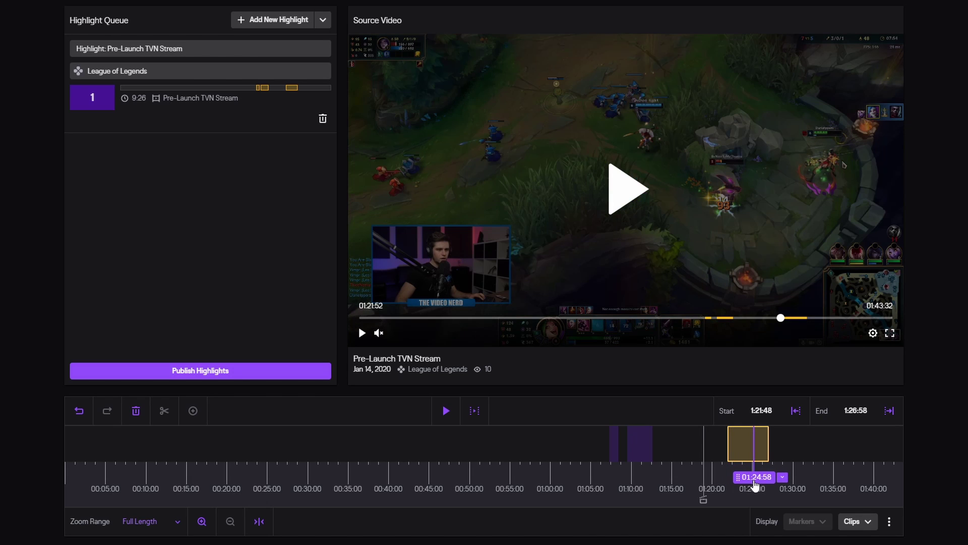
pyautogui.click(890, 412)
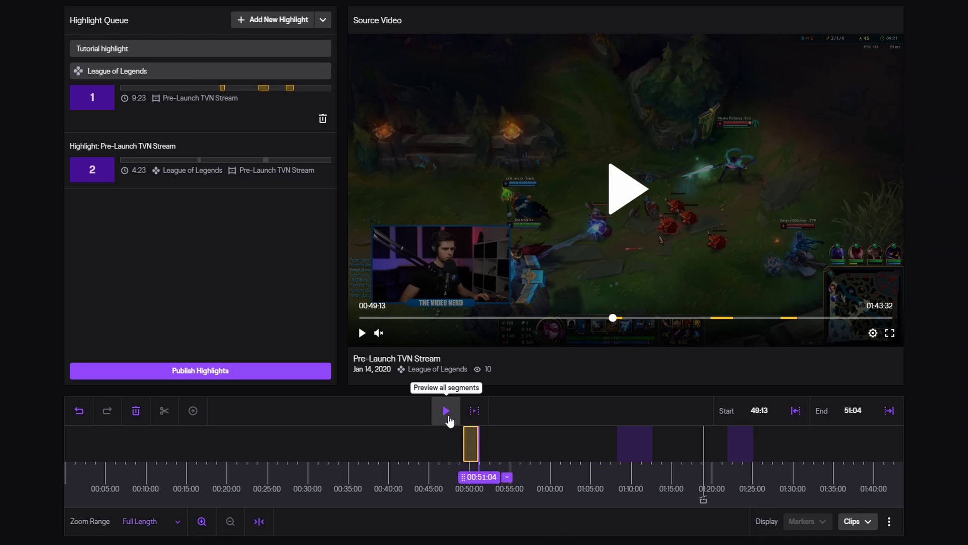
# Preview all segments of the highlight
pyautogui.click(445, 412)
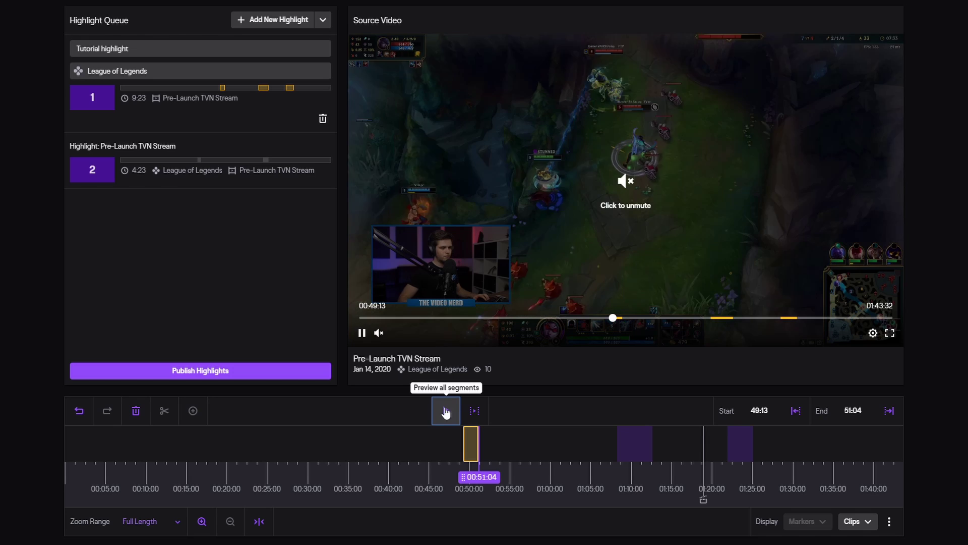
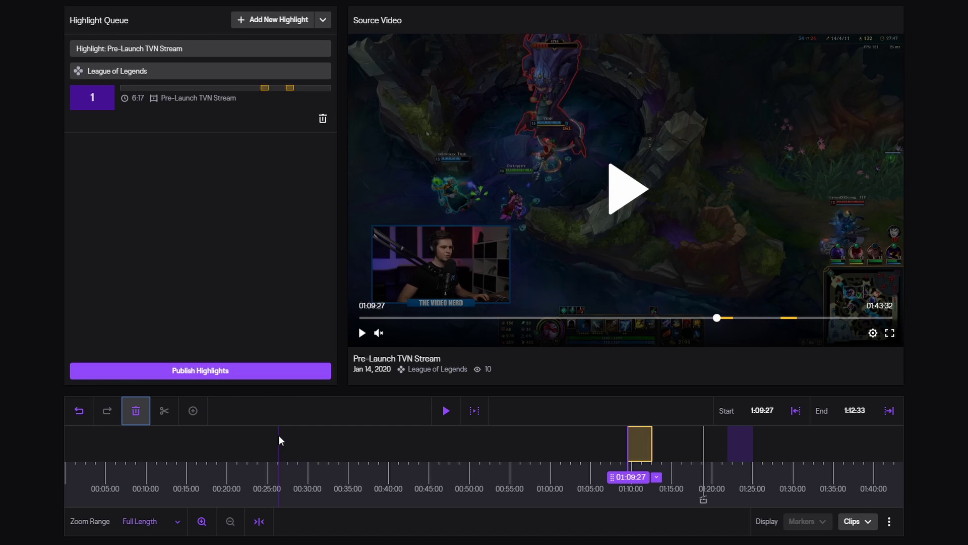
# Rename the highlight as "Tutorial highlight" and add a new highlight to the queue
pyautogui.moveTo(211, 48); pyautogui.dragTo(106, 48)
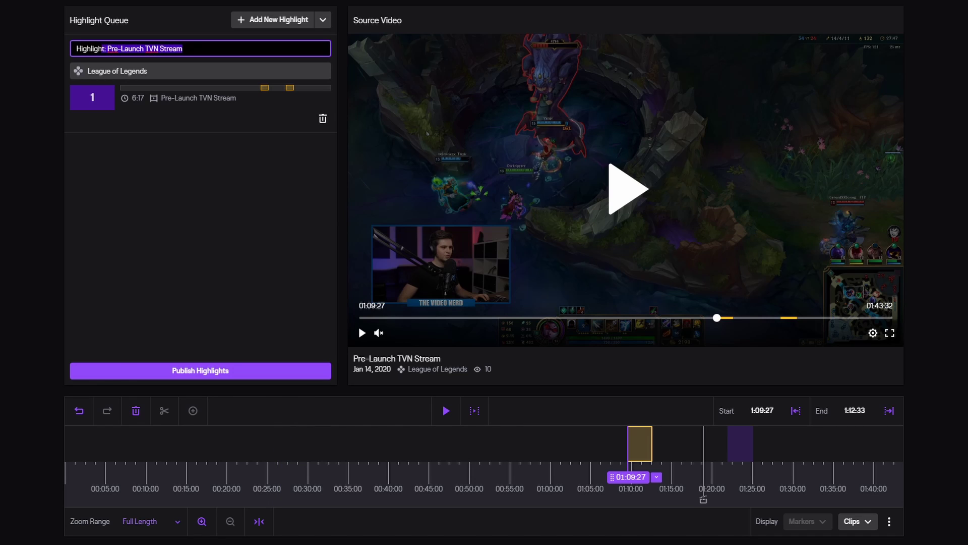
pyautogui.write('Tutorial highlight')
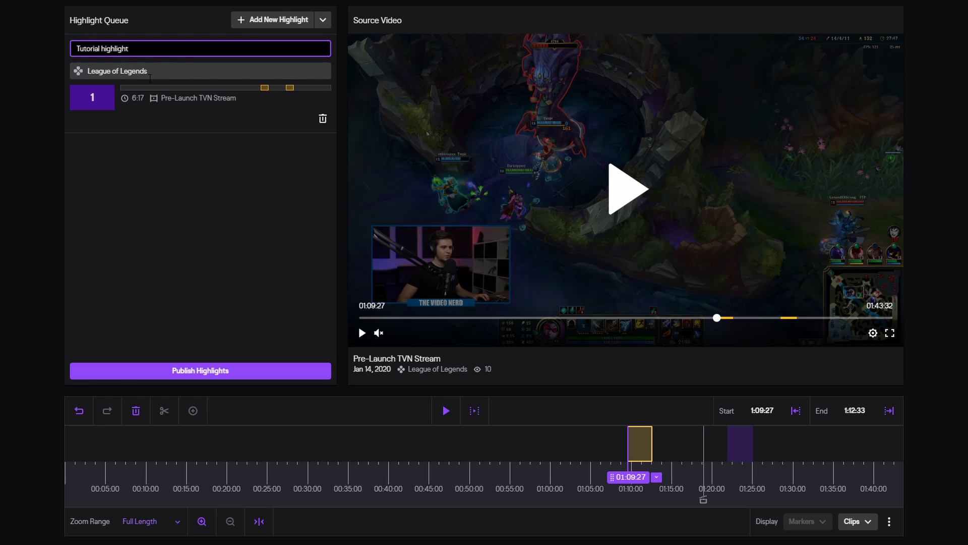
pyautogui.moveTo(150, 76); pyautogui.dragTo(133, 70)
pyautogui.click(234, 232)
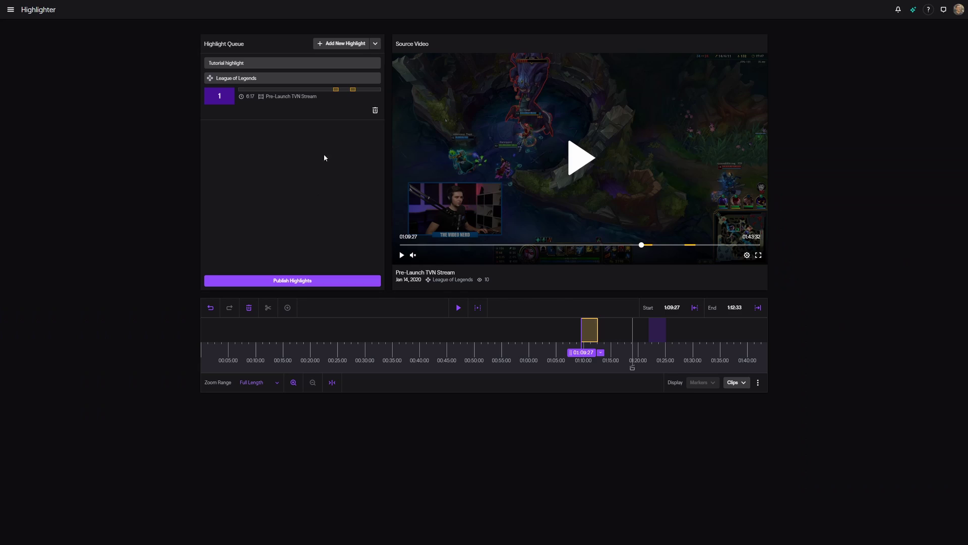
pyautogui.click(345, 44)
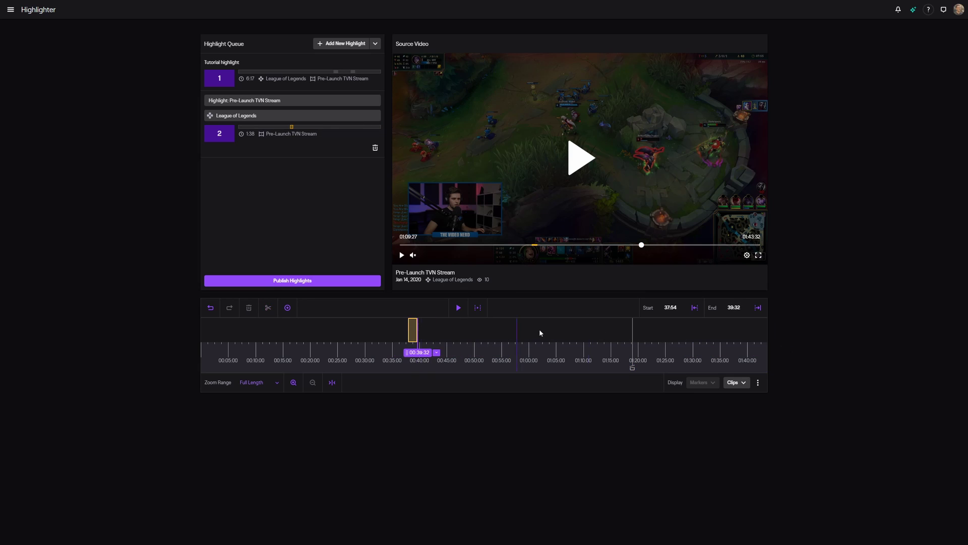
# Add a second segment to the new highlight and trim it to run from 1:10:09 to 1:12:54
pyautogui.click(288, 307)
pyautogui.click(293, 382)
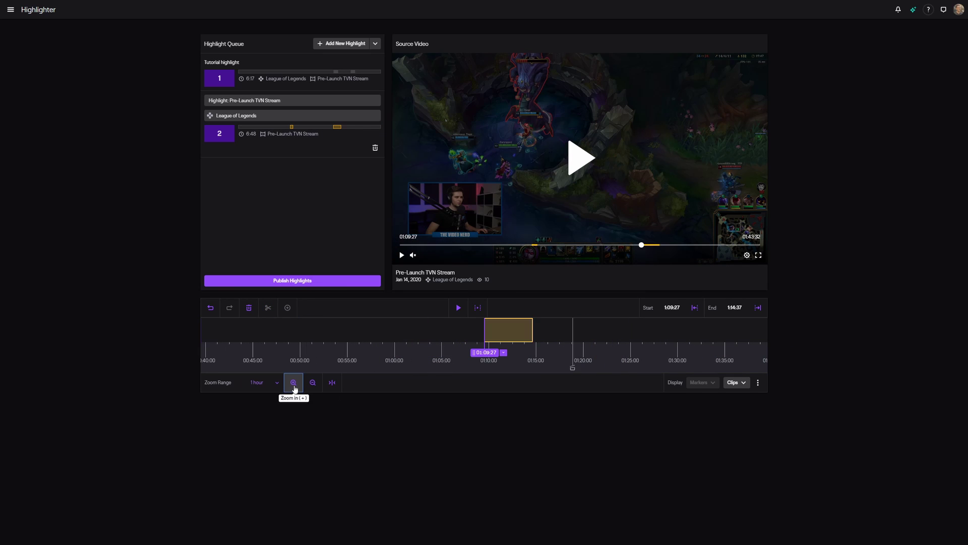
pyautogui.moveTo(565, 333); pyautogui.dragTo(548, 332)
pyautogui.moveTo(485, 330); pyautogui.dragTo(498, 330)
pyautogui.click(313, 382)
pyautogui.click(313, 382)
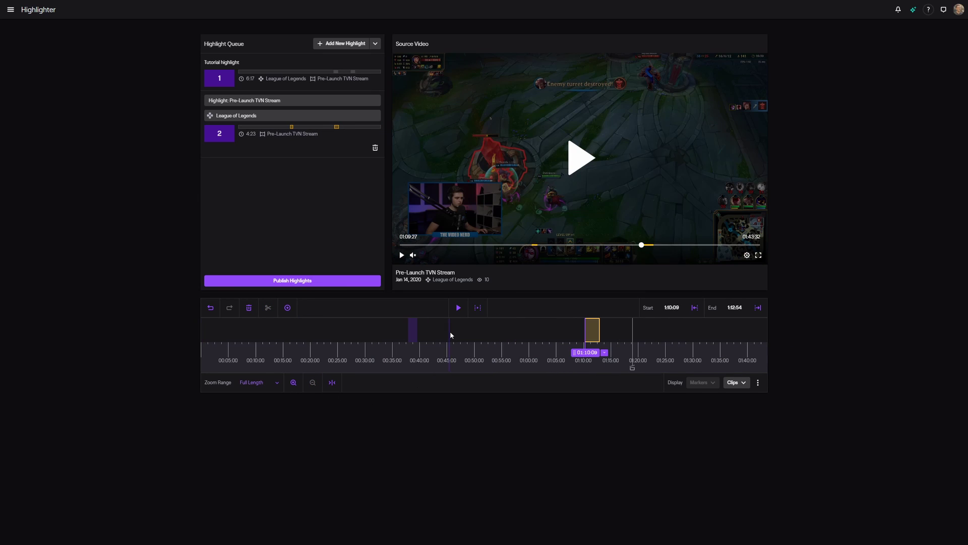
# Select the Tutorial highlight, extend its first segment to start at 1:08:12, and return to the second highlight
pyautogui.click(452, 334)
pyautogui.click(218, 82)
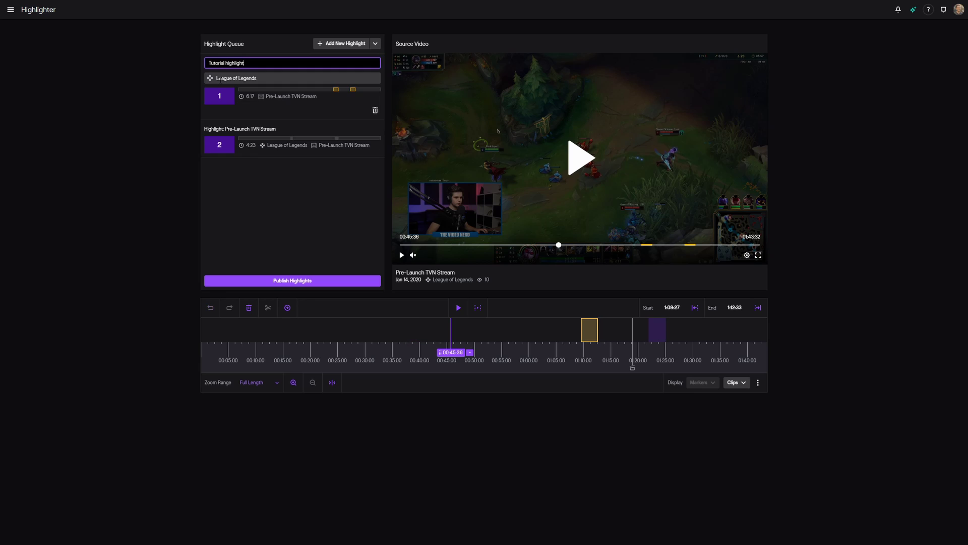
pyautogui.click(222, 146)
pyautogui.click(334, 128)
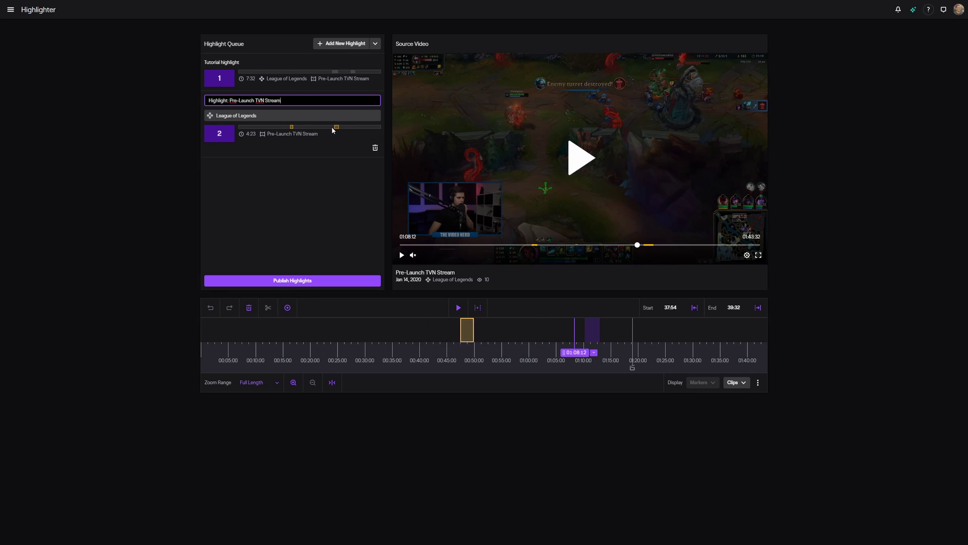
# Delete the second highlight from the queue and publish the Tutorial highlight
pyautogui.click(375, 149)
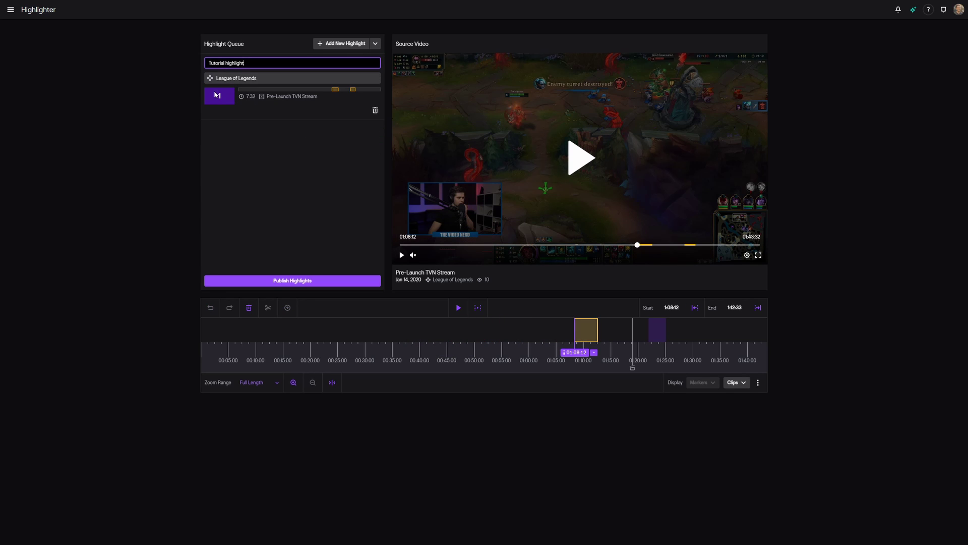
pyautogui.press('Return')
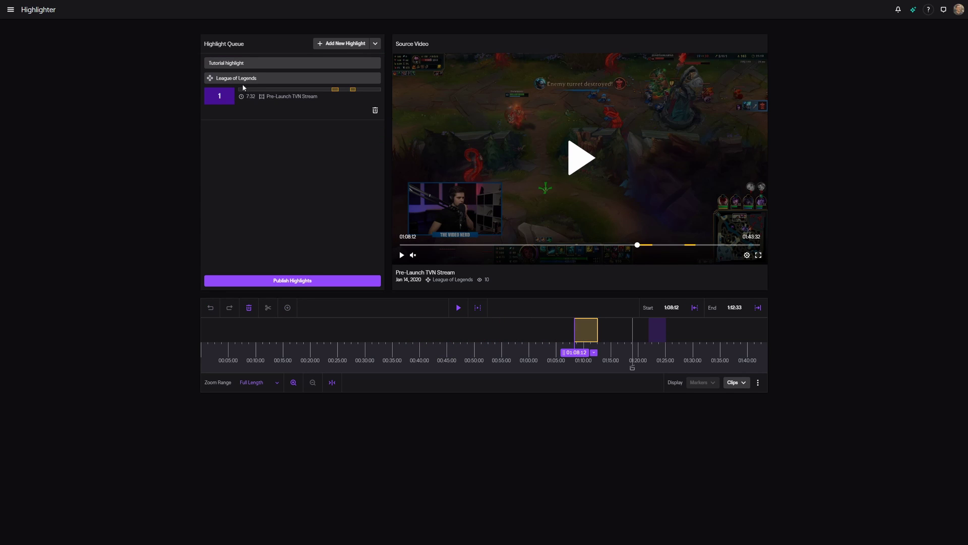
pyautogui.click(305, 281)
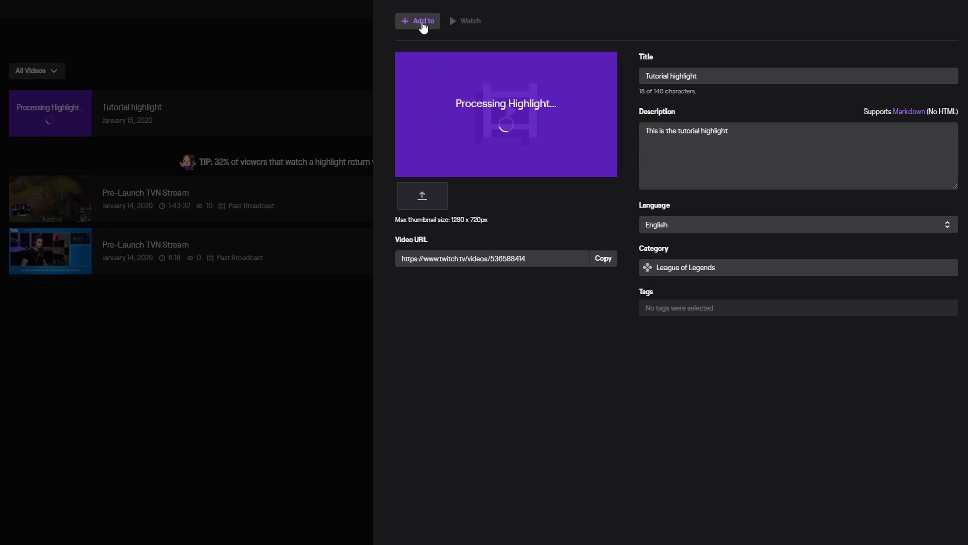
# Open the option to create a collection for the published highlight
pyautogui.click(423, 23)
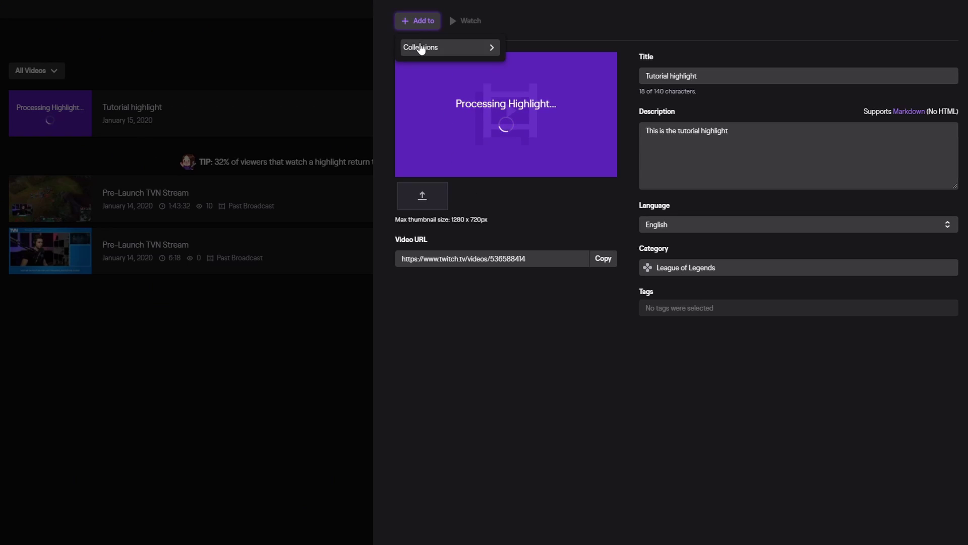
pyautogui.click(421, 48)
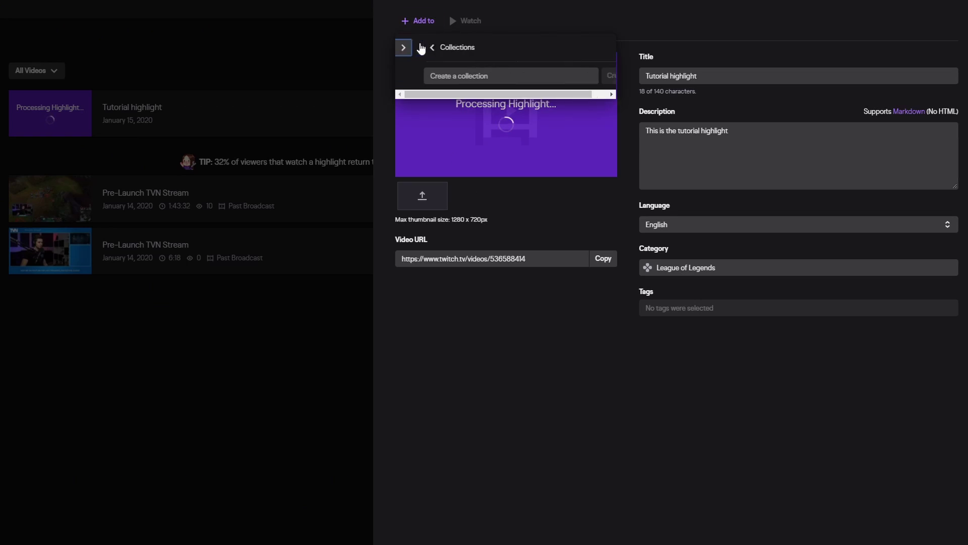
pyautogui.click(433, 74)
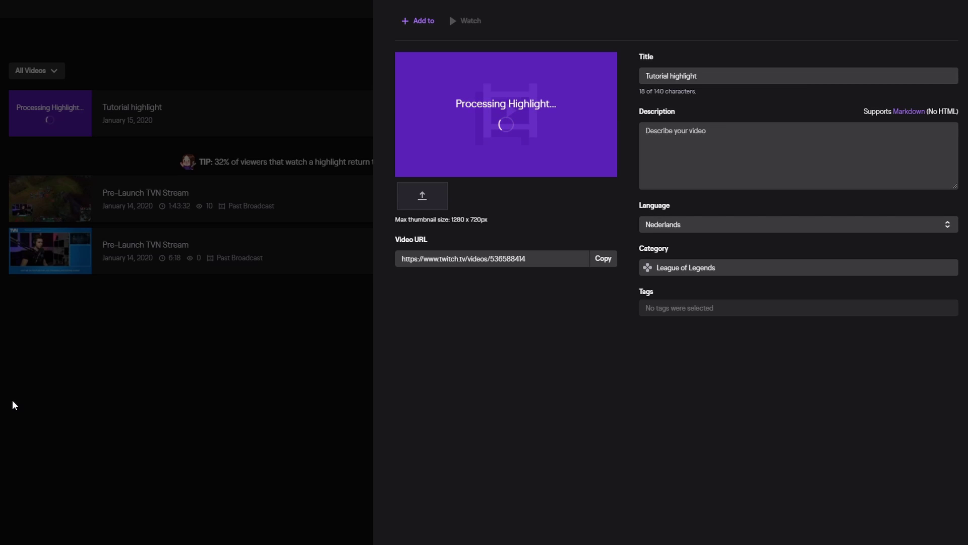
# Set the highlight's description to "This is the tutorial highlight" and its language to English
pyautogui.click(669, 132)
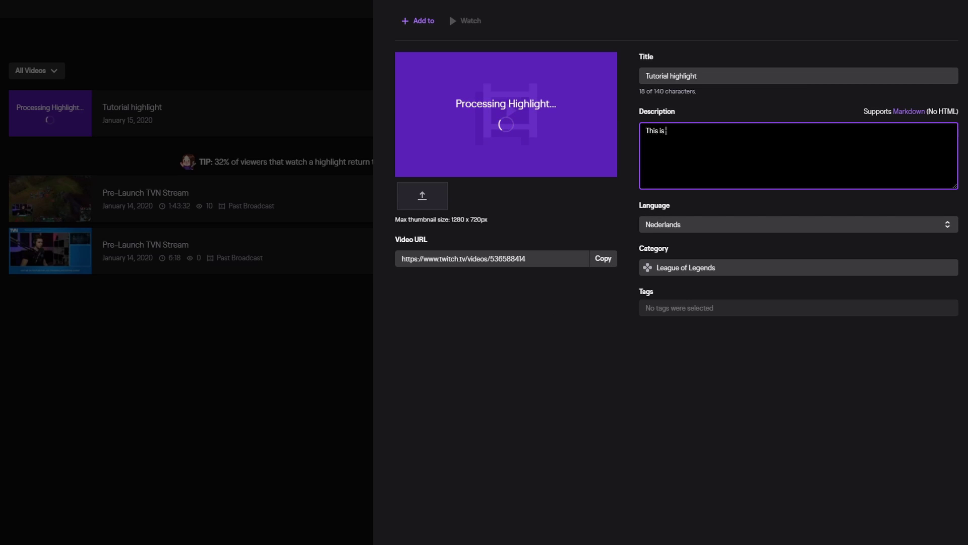
pyautogui.click(696, 227)
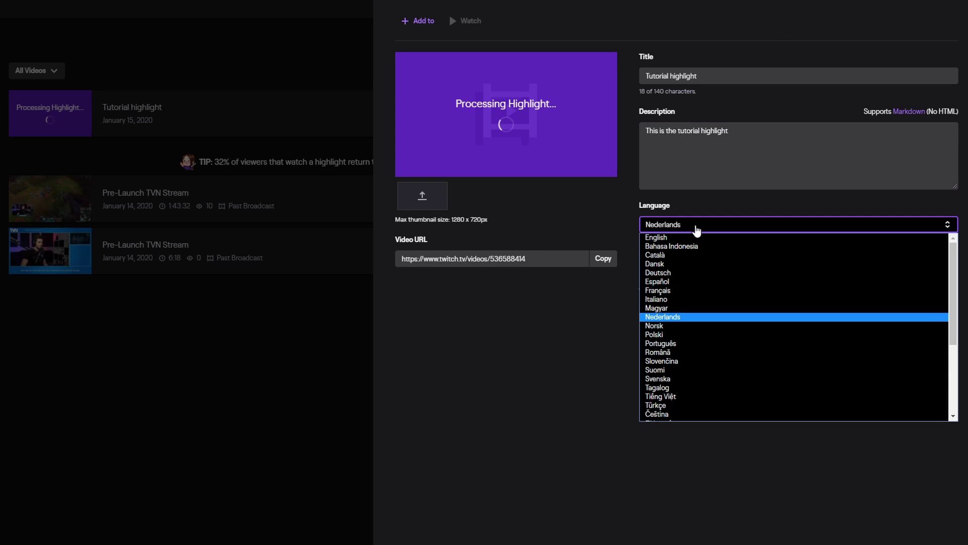
pyautogui.click(654, 240)
pyautogui.click(676, 311)
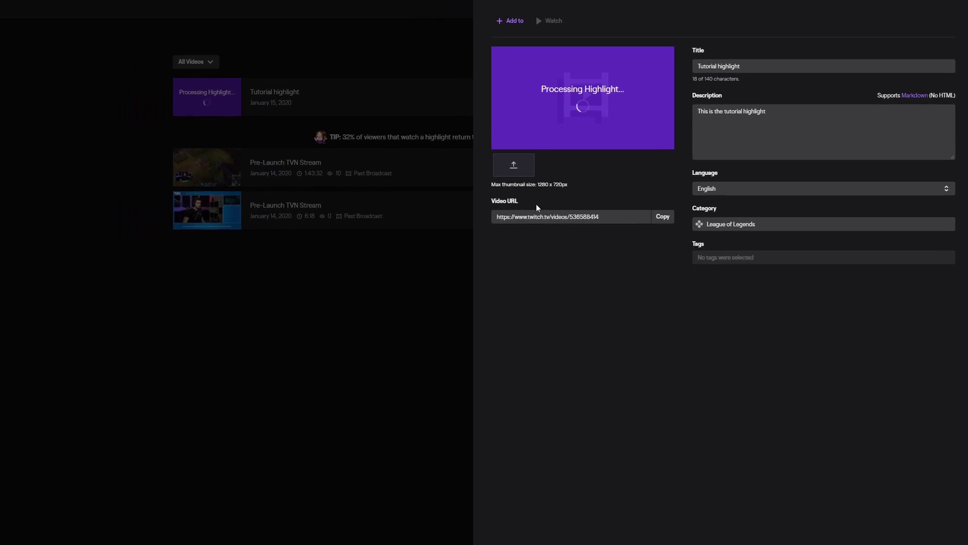
# Open the file chooser for the highlight's custom thumbnail and cancel it
pyautogui.click(510, 164)
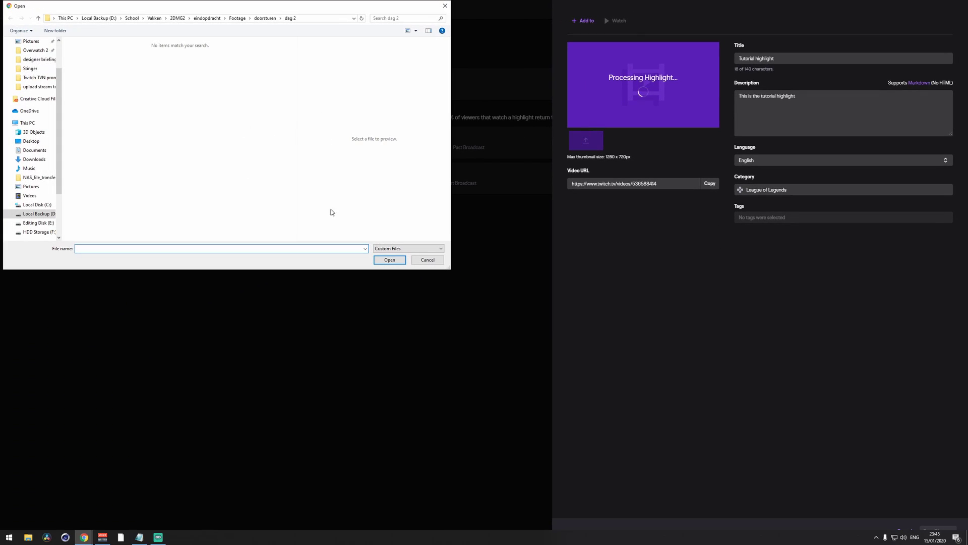
pyautogui.click(427, 259)
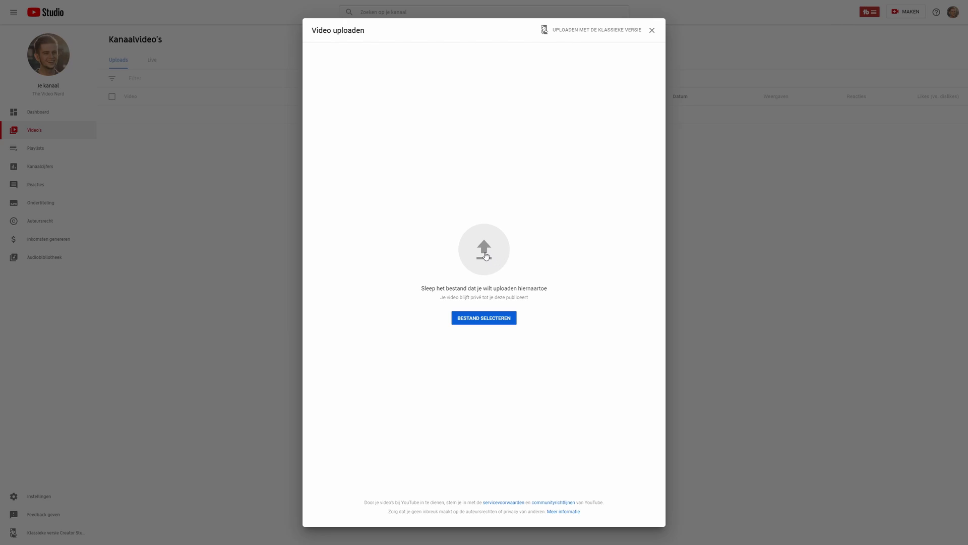
# Switch to YouTube Studio and choose a video file to upload
pyautogui.click(486, 255)
pyautogui.doubleClick(89, 66)
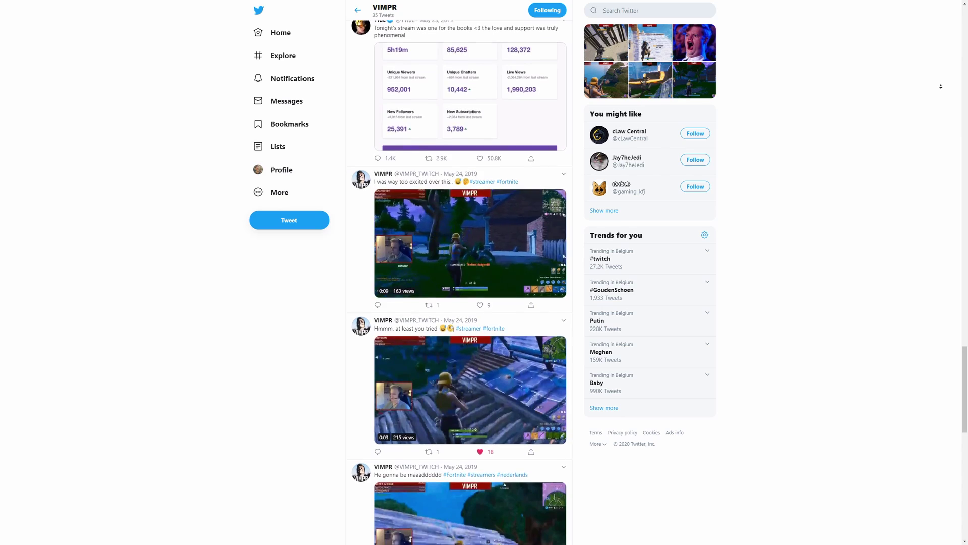
pyautogui.scroll(-1, 458, 283)
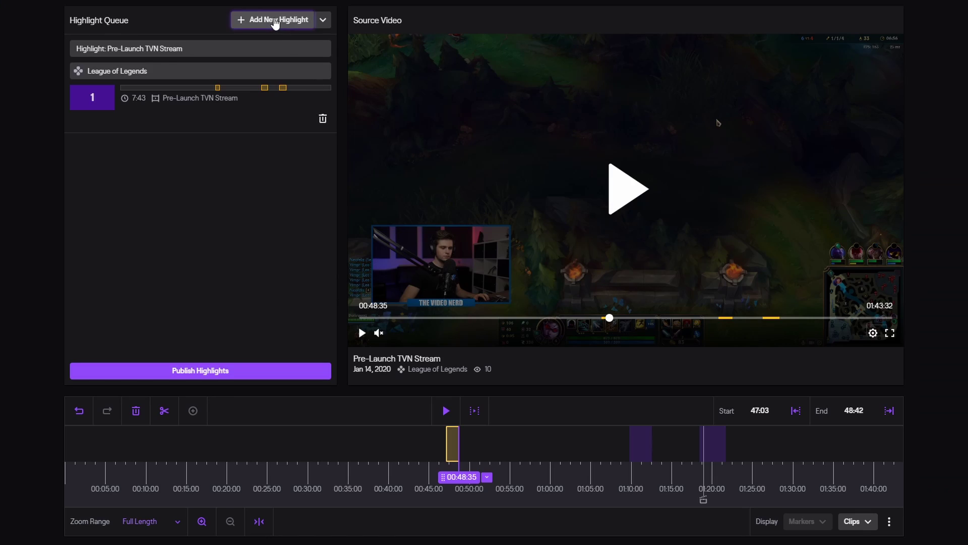
# Add a second highlight to the Twitch queue and trim it to a 2:10 segment ending at 1:08:50
pyautogui.click(276, 23)
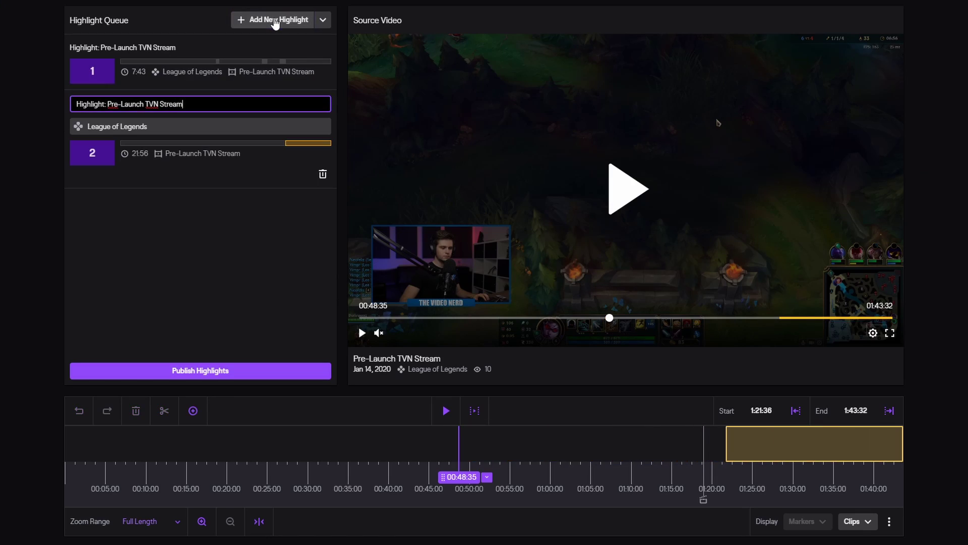
pyautogui.moveTo(726, 451); pyautogui.dragTo(606, 446)
pyautogui.moveTo(900, 441); pyautogui.dragTo(623, 447)
# Add a third highlight to the queue and trim its segment to run from 33:26 to 35:39
pyautogui.click(268, 24)
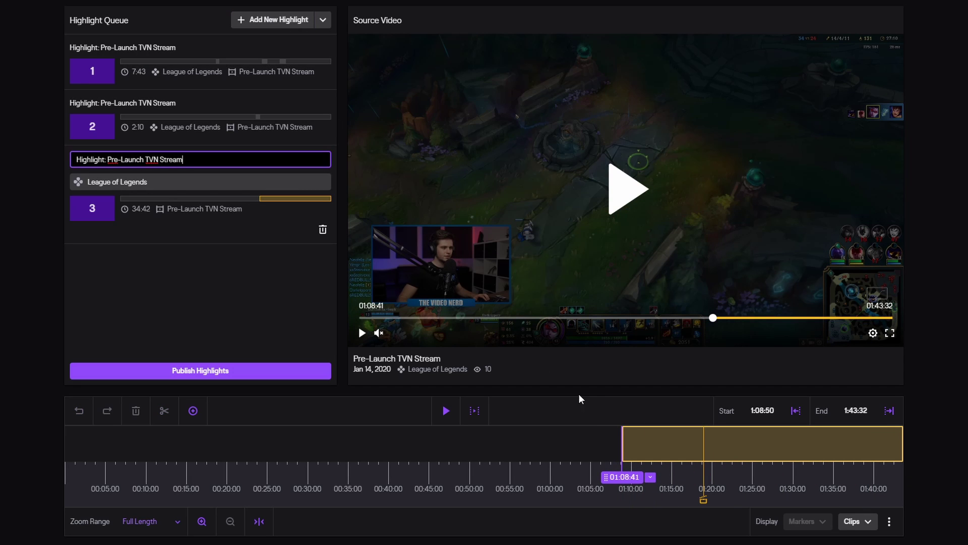
pyautogui.moveTo(623, 443); pyautogui.dragTo(336, 443)
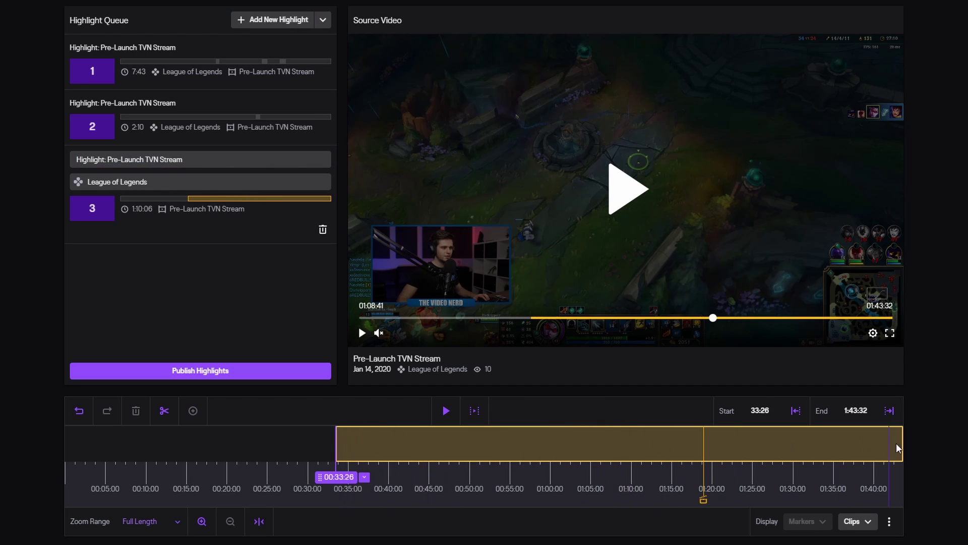
pyautogui.moveTo(902, 442); pyautogui.dragTo(351, 448)
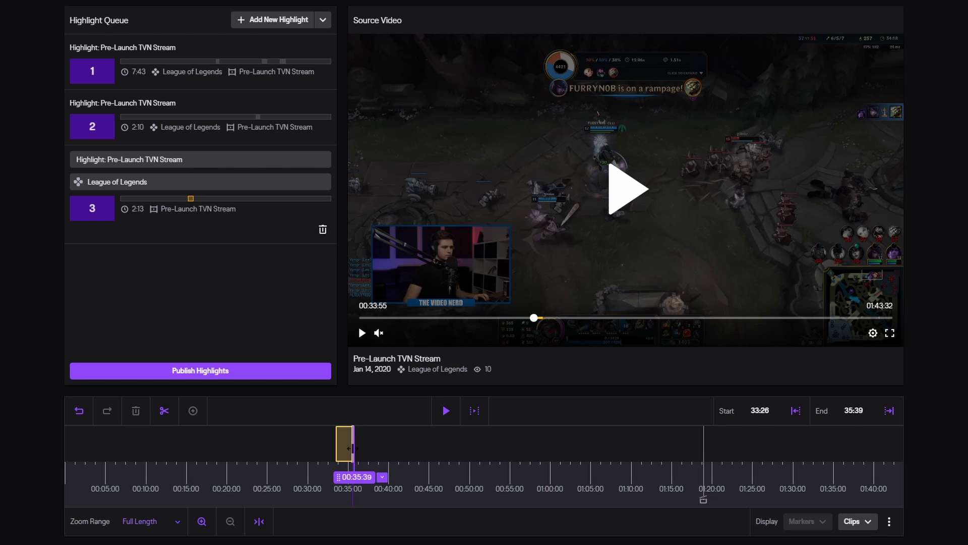